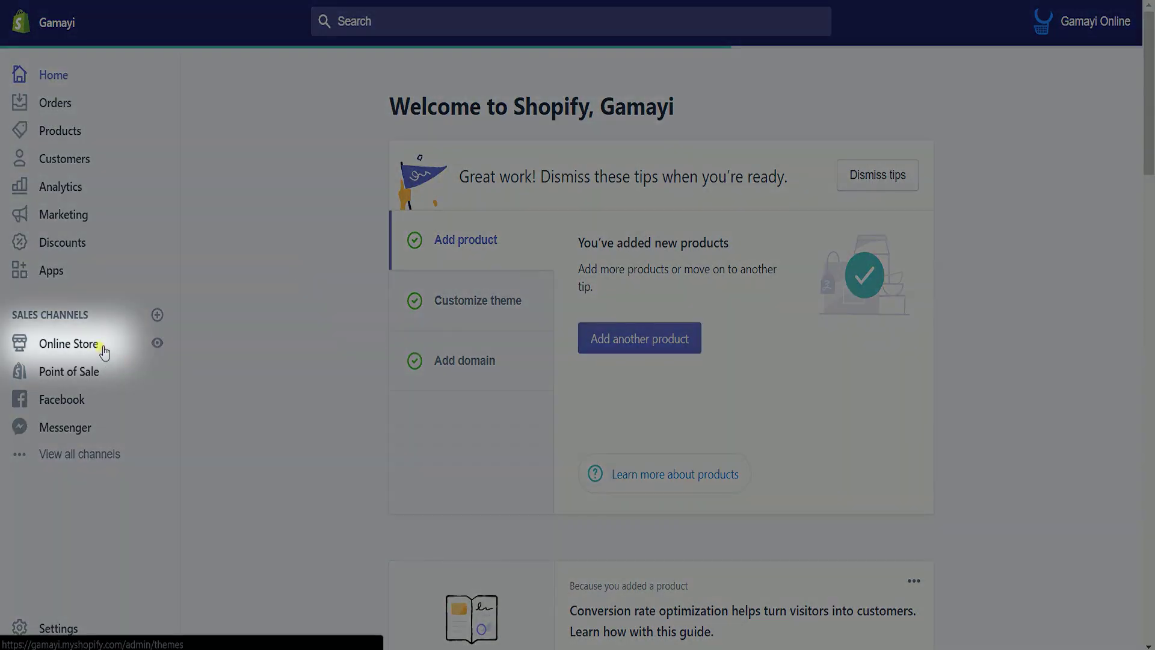
- Go to Online Store in the Gamayi admin sidebar to reach the Themes page
click(102, 347)
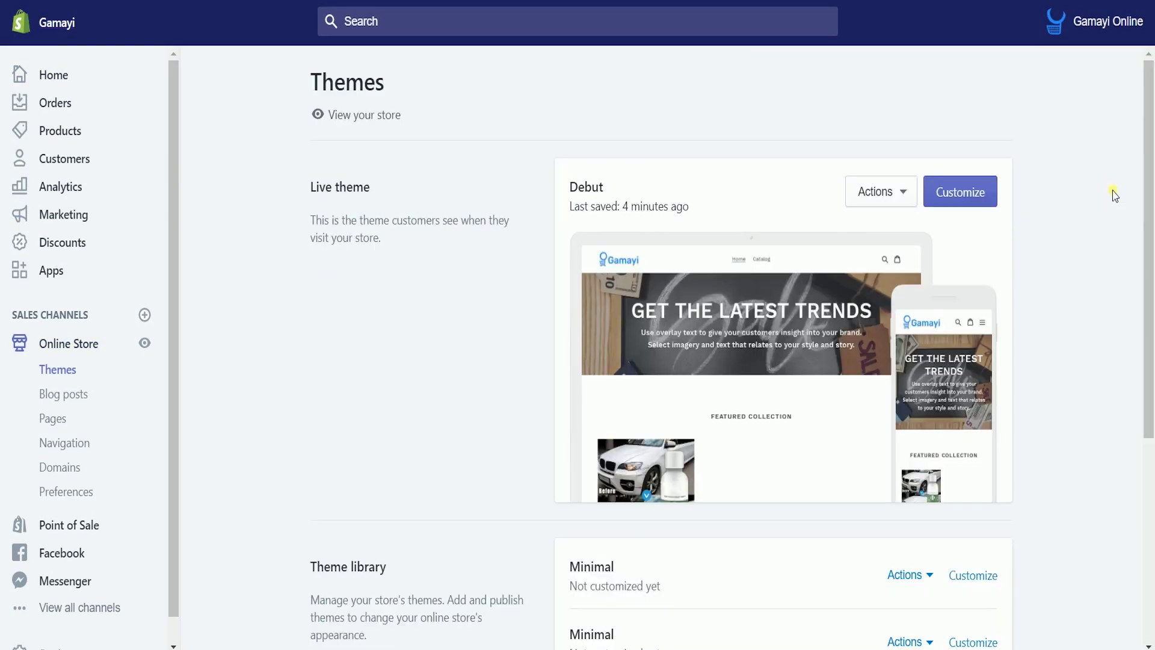
- Launch the theme editor for the live Debut theme
click(971, 193)
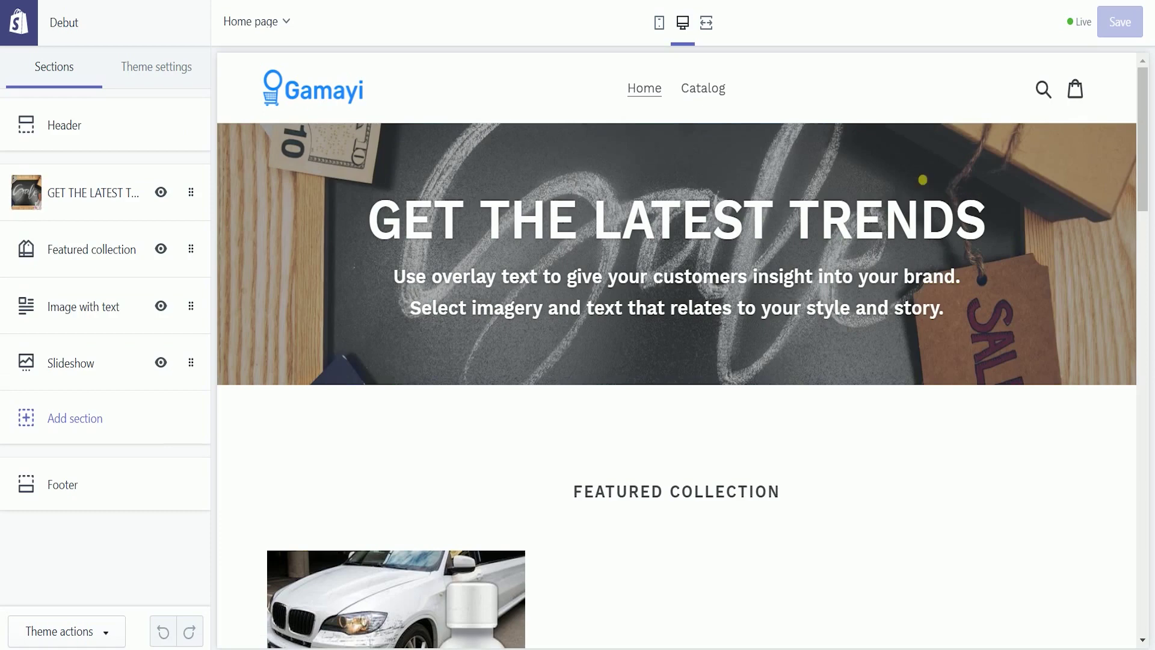
- In Theme settings > Social media, choose the Gamayi logo from the library as the sharing image
click(166, 71)
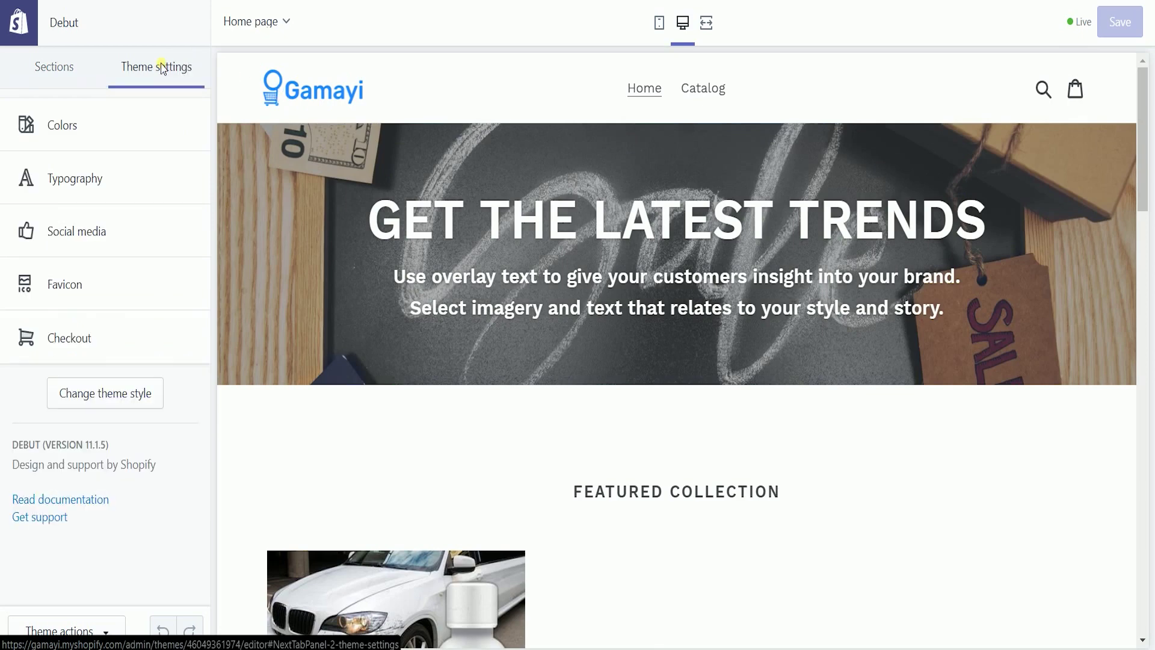
click(129, 223)
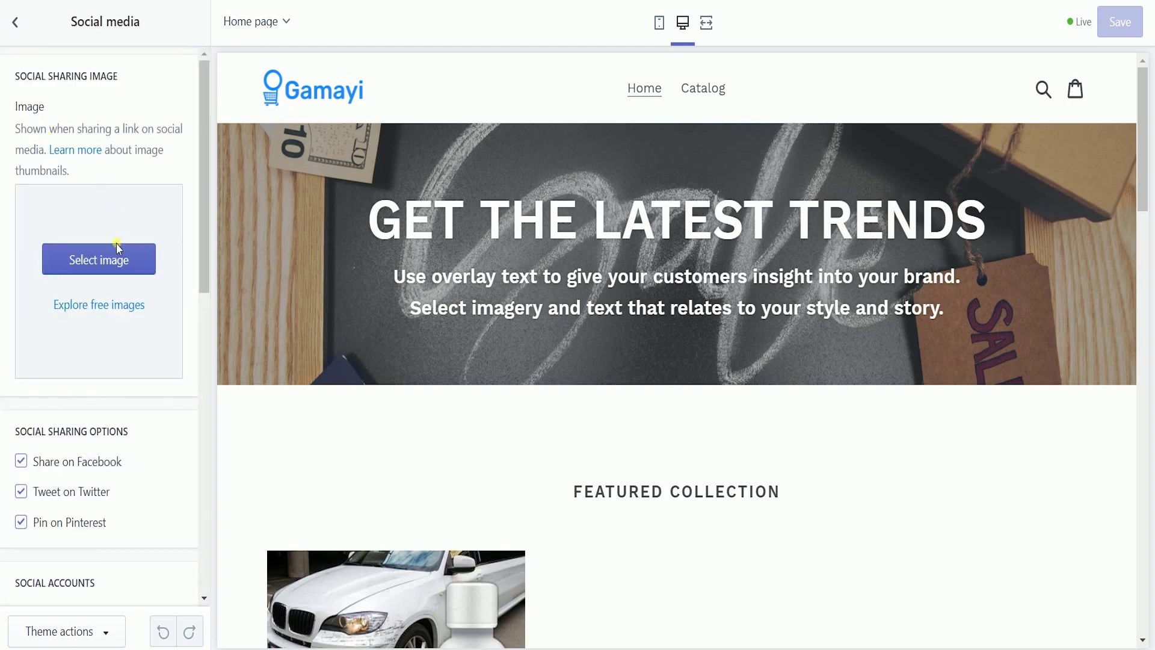
click(119, 258)
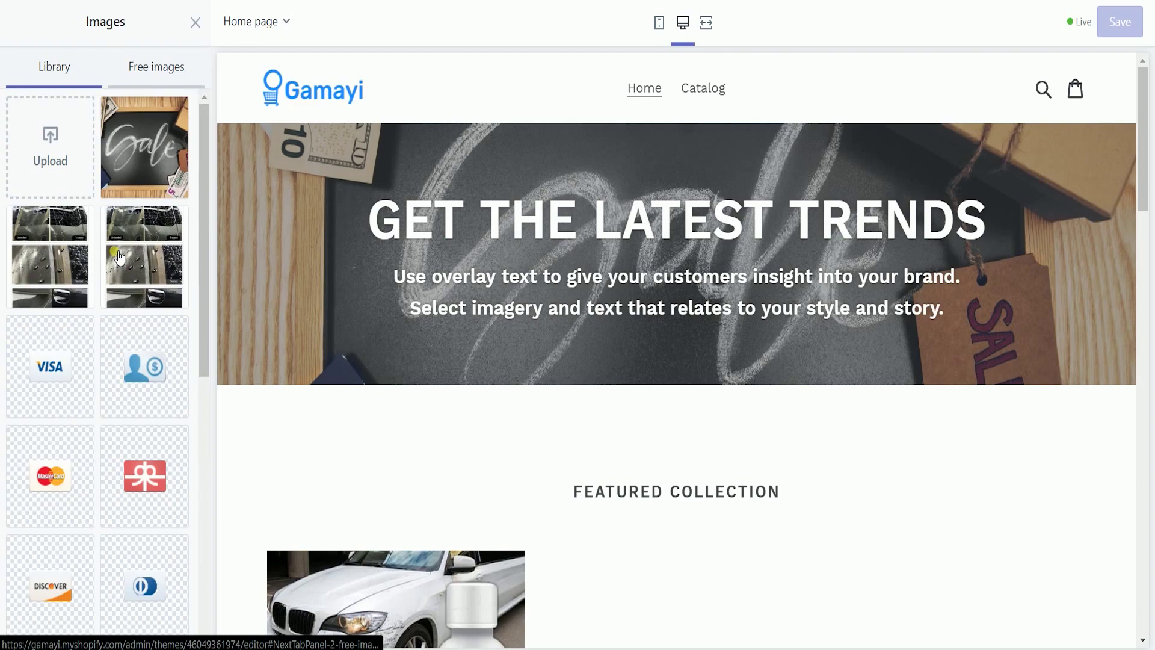
scroll(118, 283, down, 9)
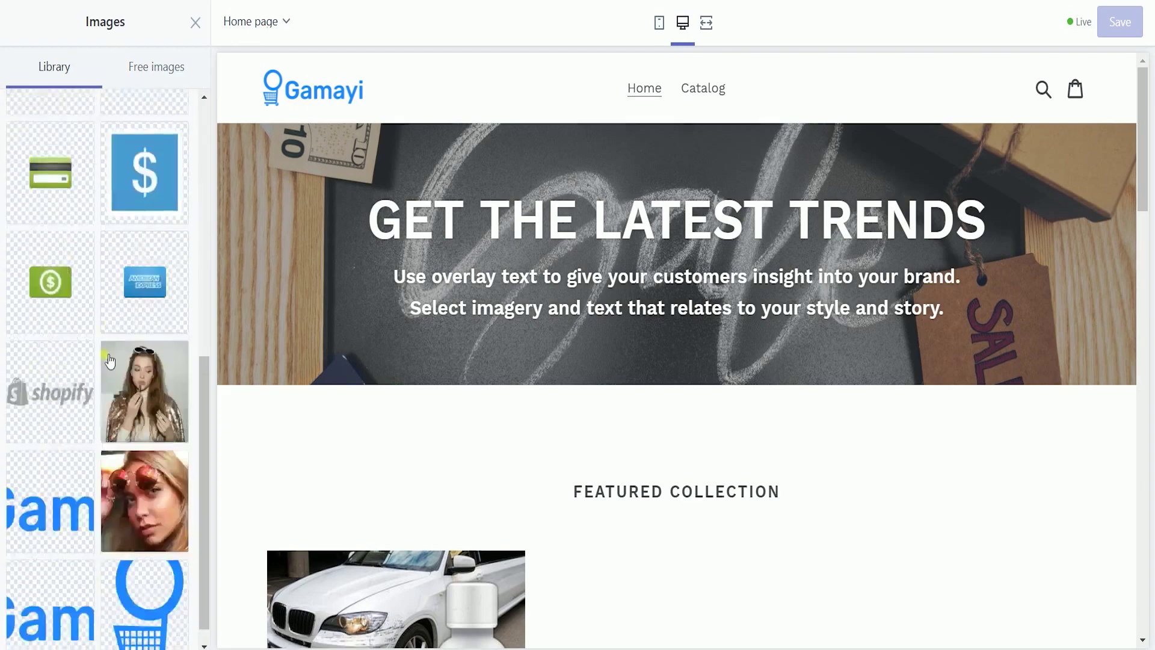
click(46, 516)
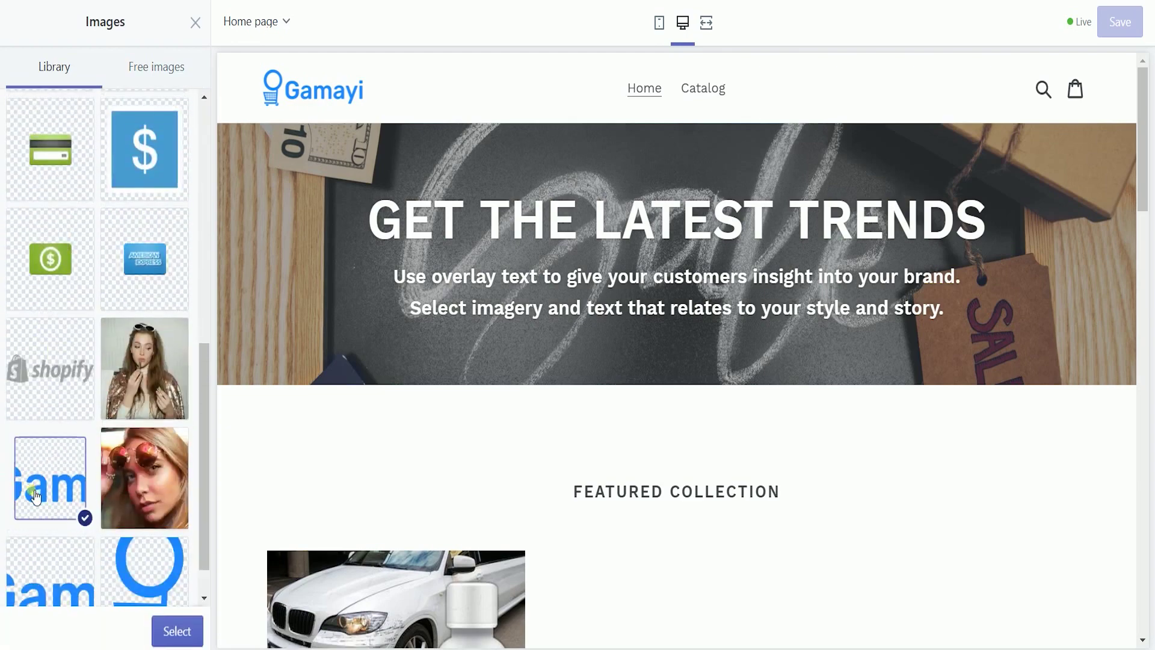
click(177, 630)
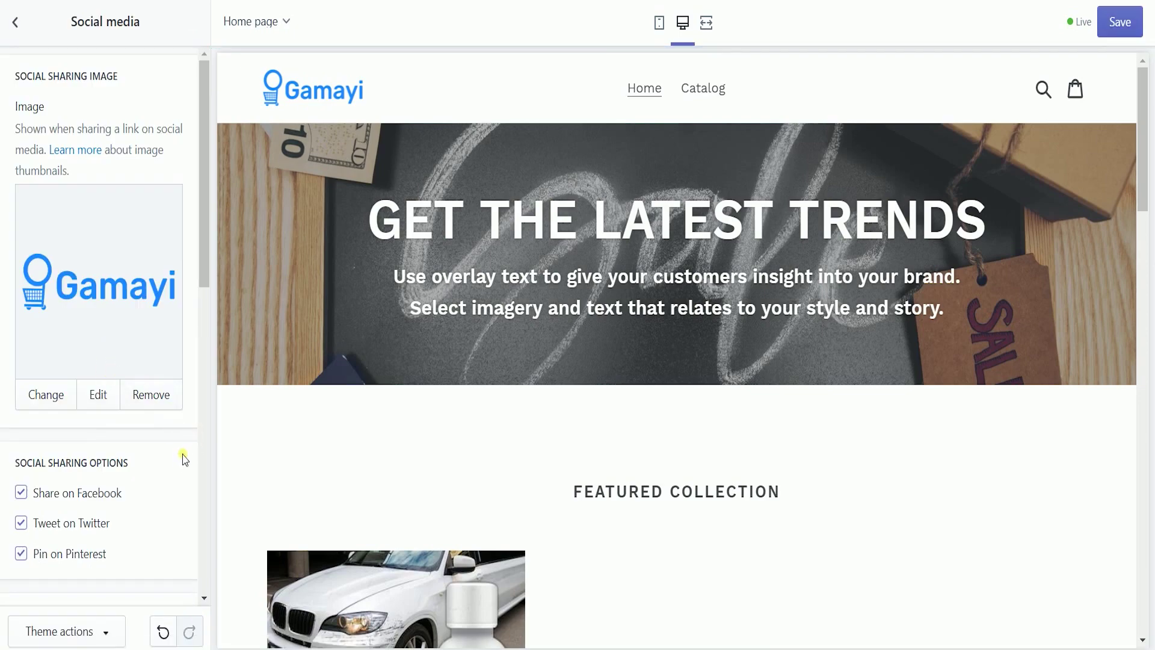
- Paste the example shopify URLs into the Twitter and Facebook account fields
scroll(180, 460, down, 3)
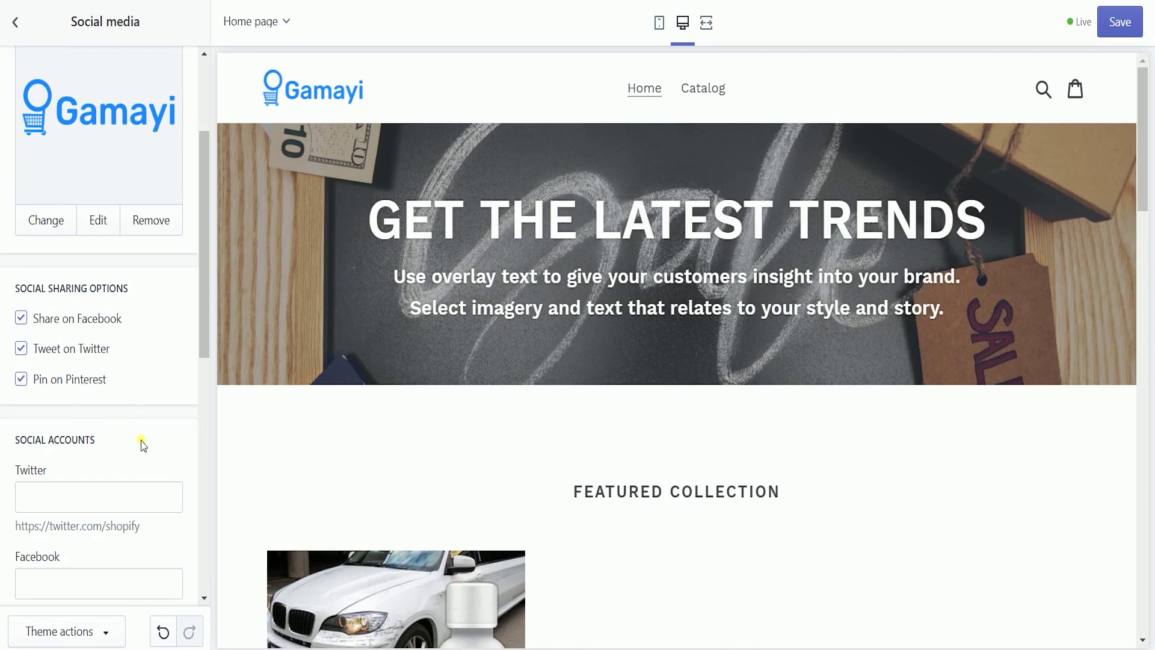
scroll(143, 445, down, 3)
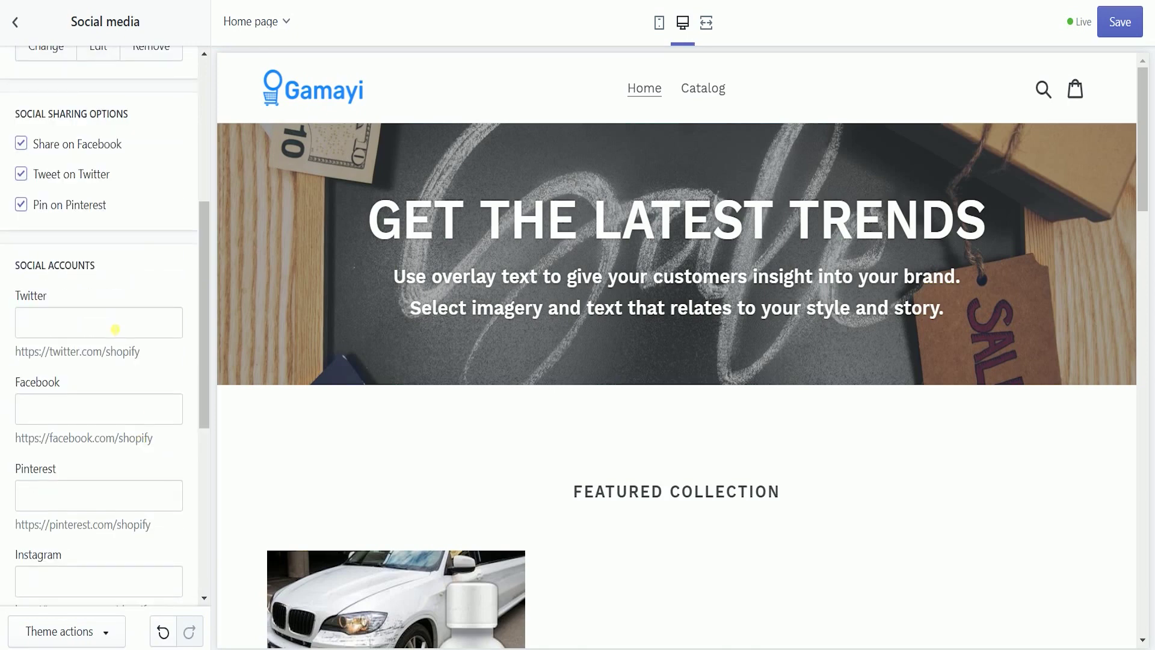
scroll(115, 329, down, 2)
click(91, 240)
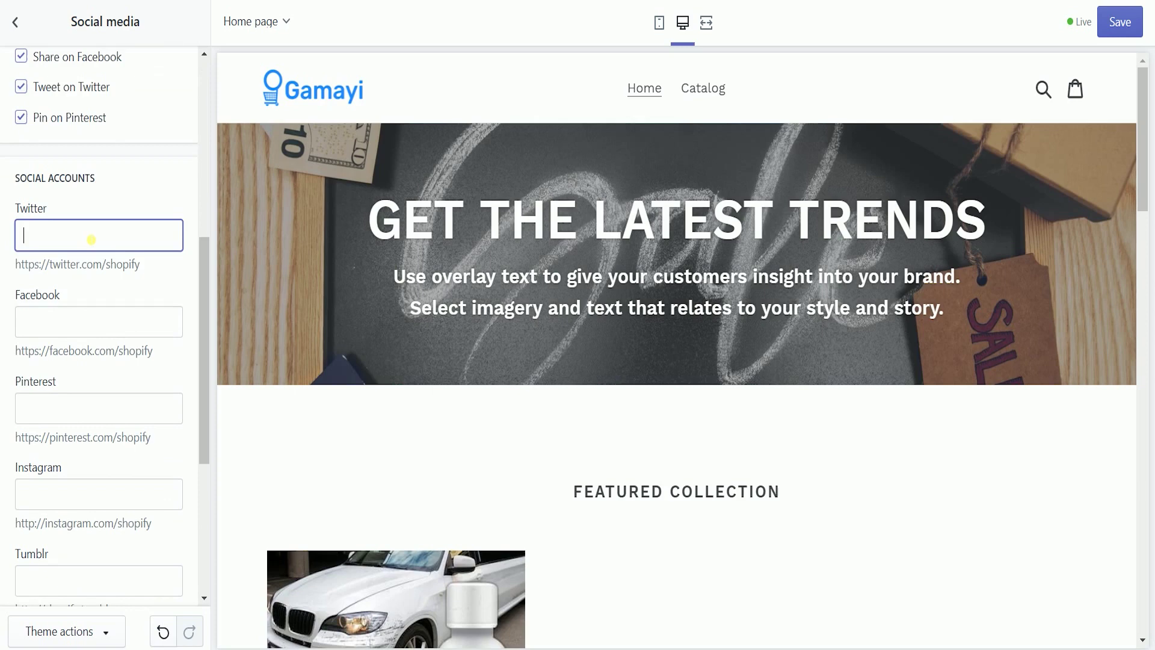
drag(168, 269, 13, 269)
key(ctrl+c)
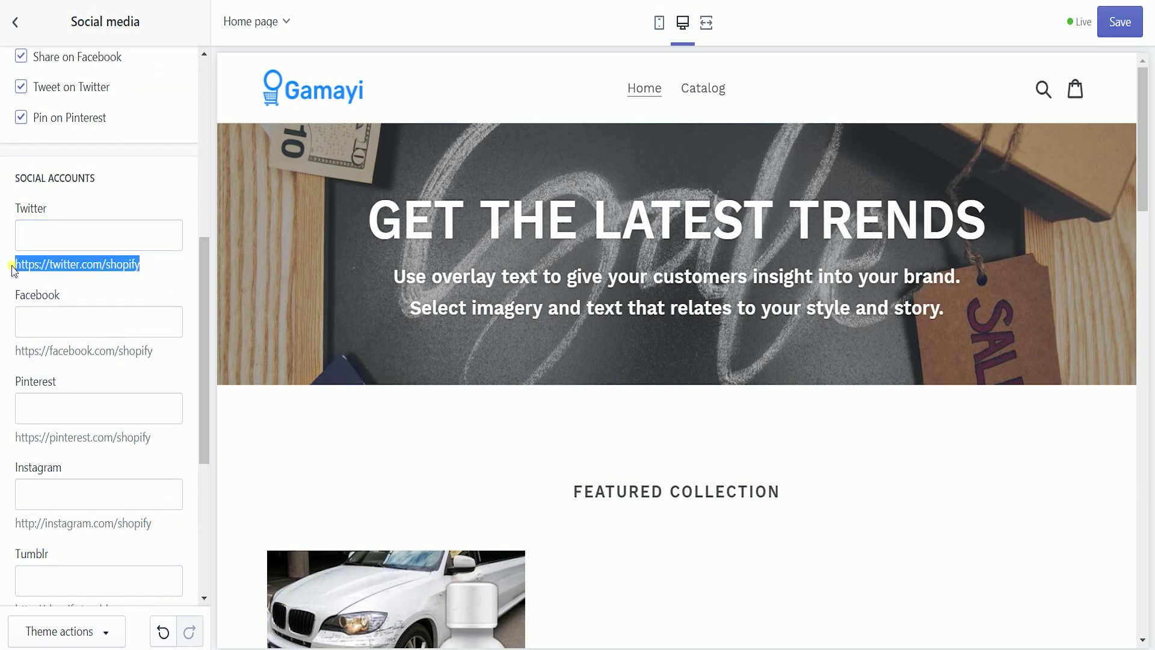
click(53, 228)
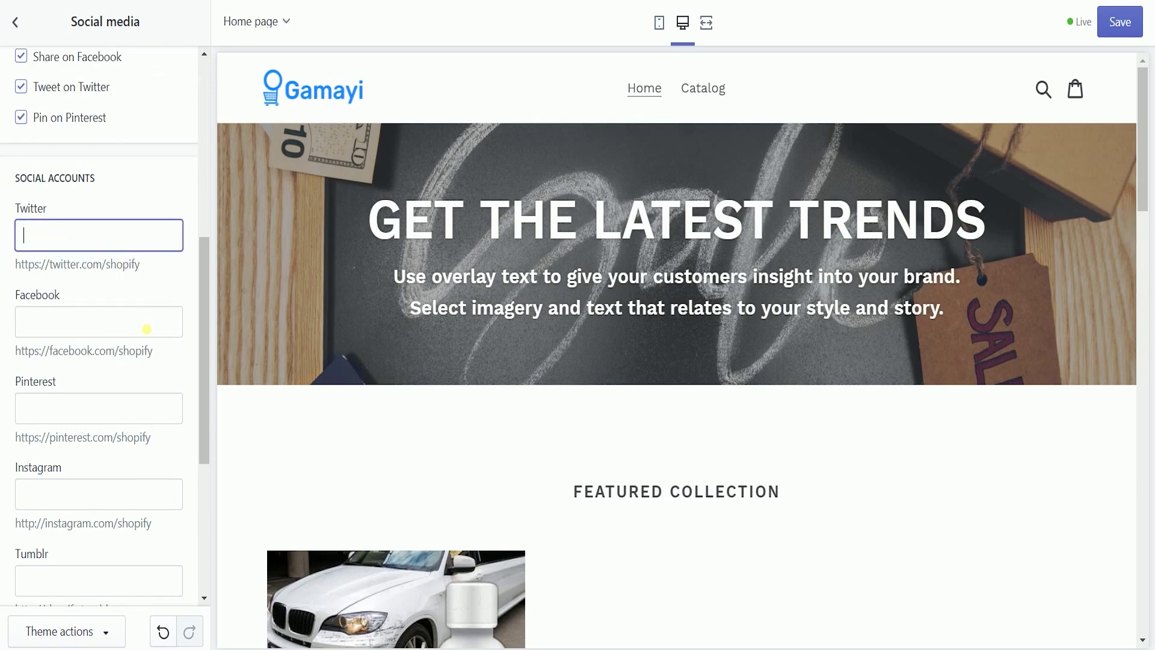
key(ctrl+v)
drag(167, 353, 12, 352)
key(ctrl+c)
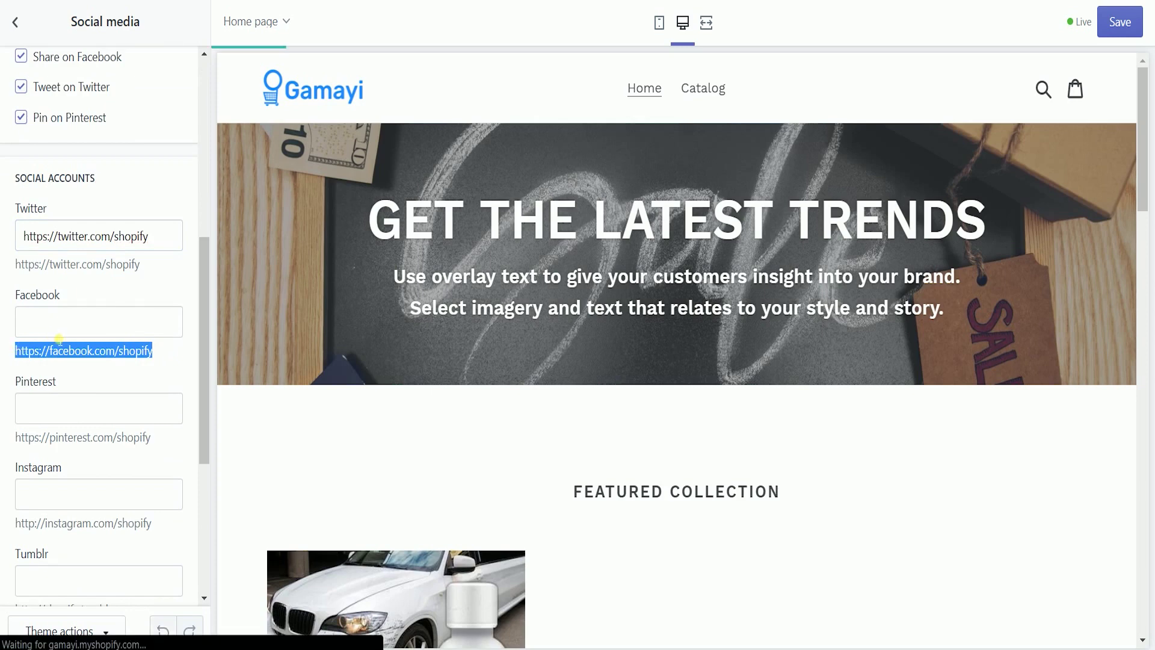
click(57, 325)
key(ctrl+v)
- Fill the Pinterest, Instagram and Tumblr fields with their example shopify URLs
drag(152, 438, 5, 431)
key(ctrl+c)
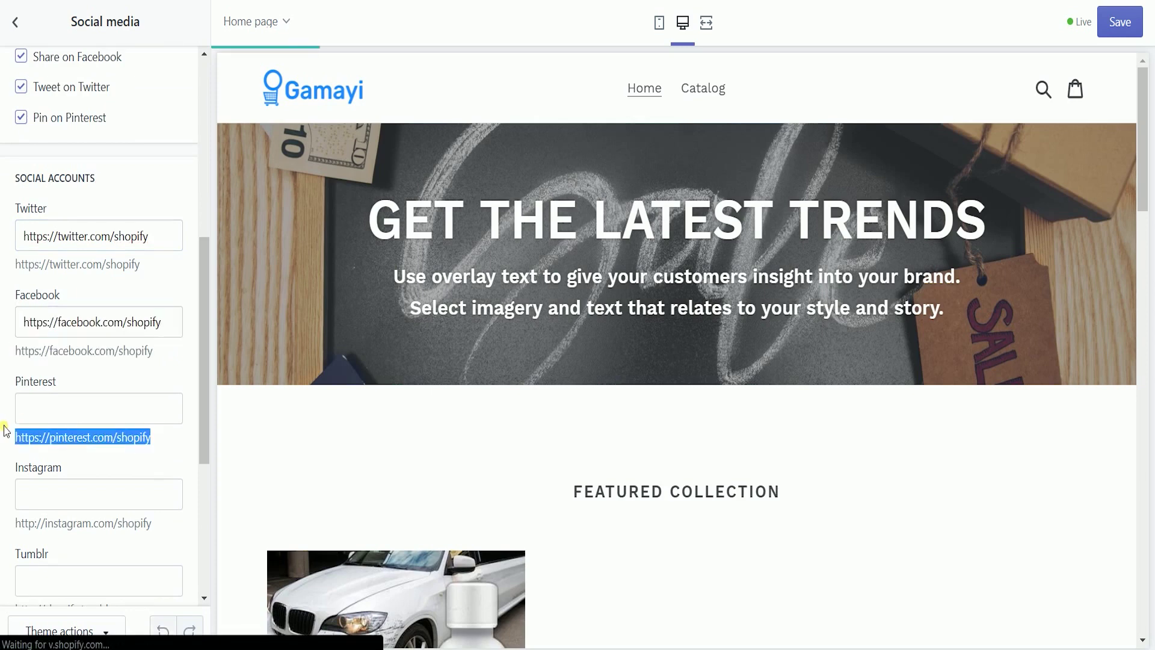
click(84, 415)
key(ctrl+v)
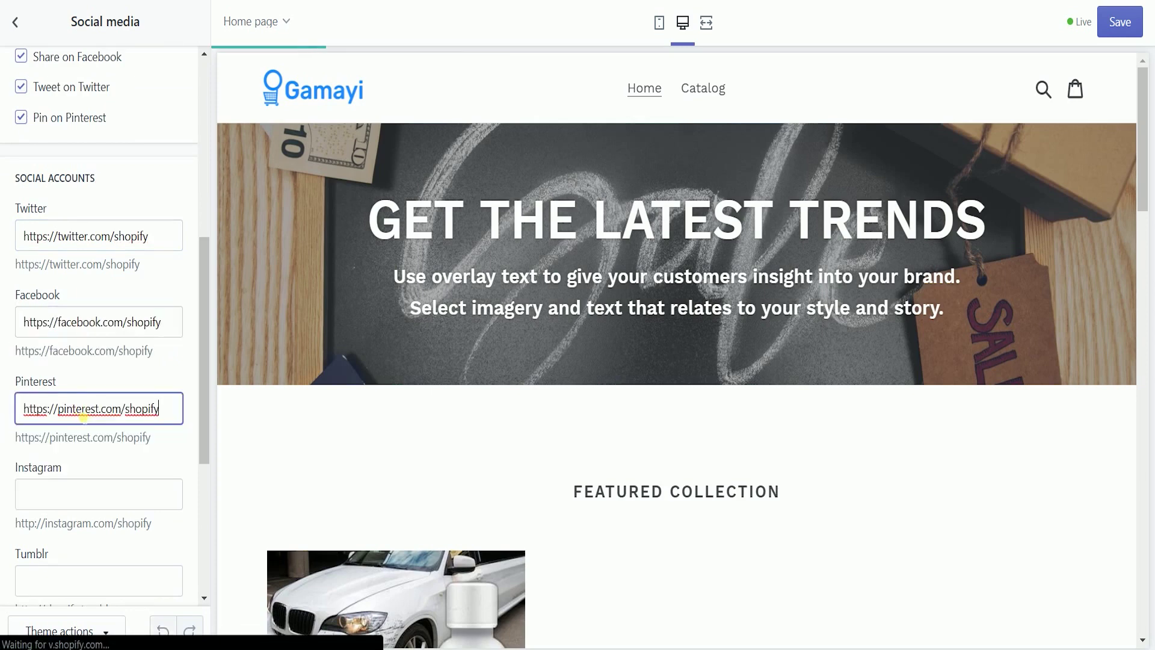
scroll(81, 409, down, 3)
drag(152, 349, 9, 349)
key(ctrl+c)
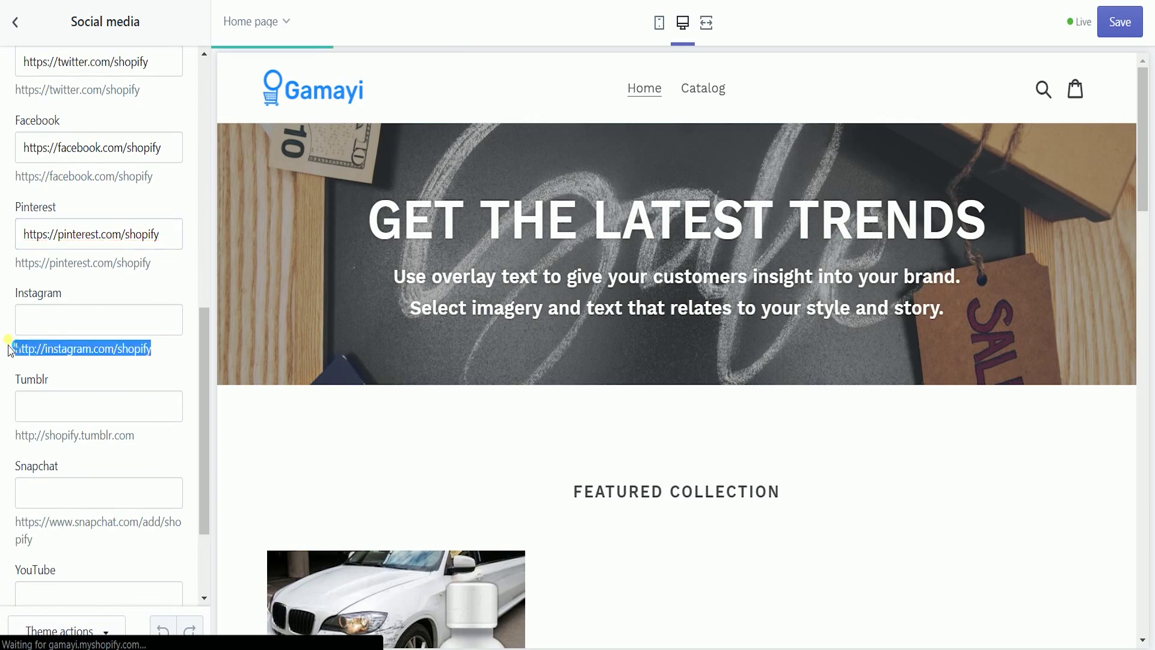
click(43, 324)
key(ctrl+v)
drag(152, 435, 18, 384)
key(ctrl+c)
click(63, 412)
text(http://shopify.tumblr.com)
- Fill the Snapchat, YouTube and Vimeo fields with their example shopify URLs
scroll(129, 482, down, 2)
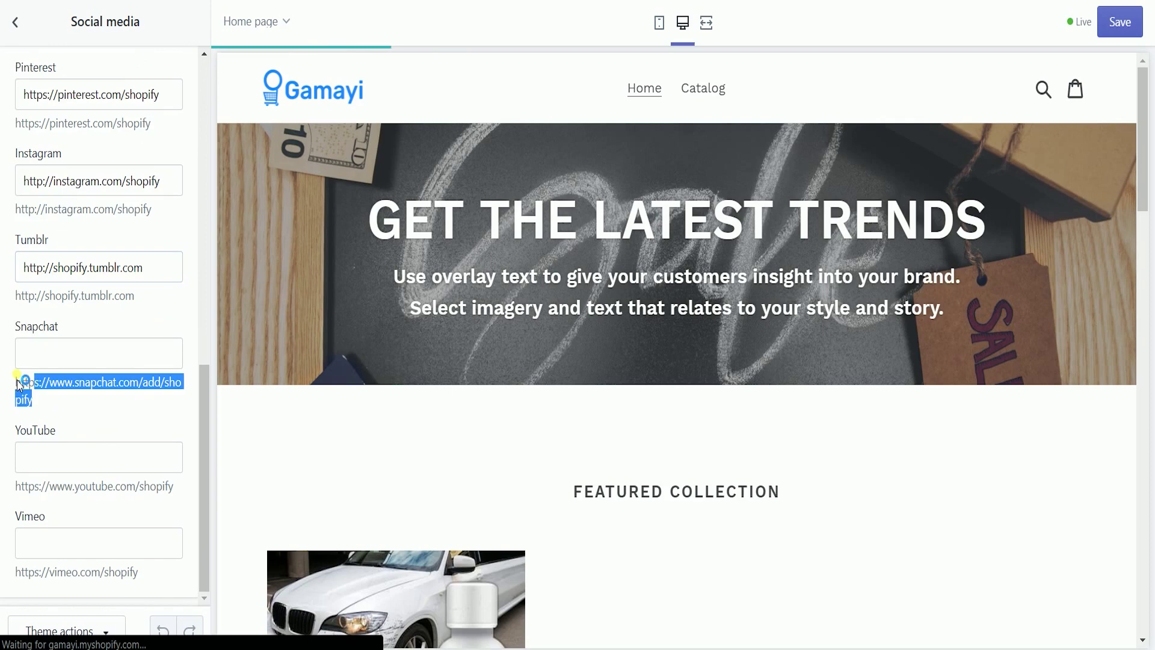
click(36, 356)
key(ctrl+v)
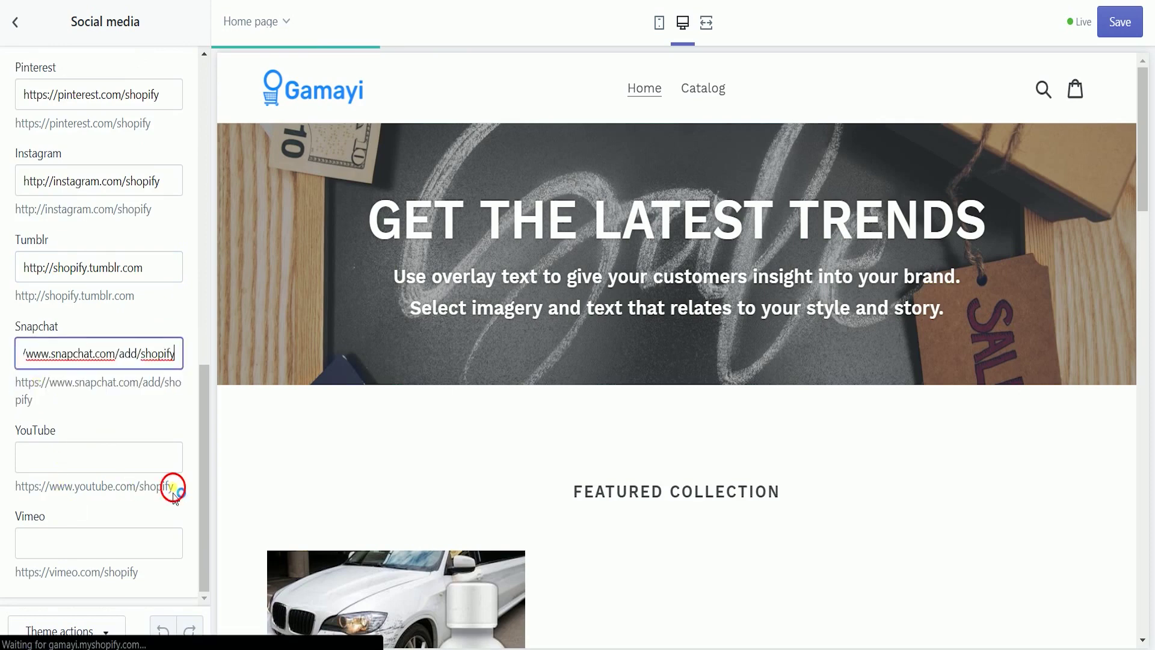
drag(173, 488, 7, 495)
click(44, 460)
text(https://www.youtube.com/shopify)
drag(140, 574, 18, 586)
key(ctrl+c)
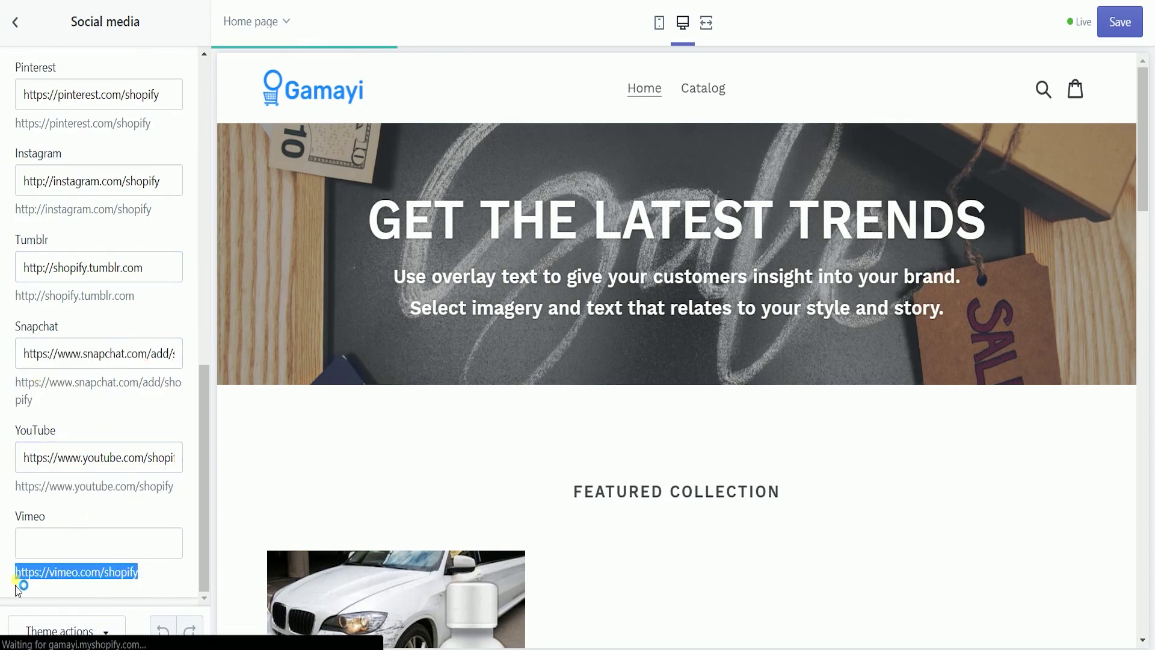
click(67, 543)
key(ctrl+v)
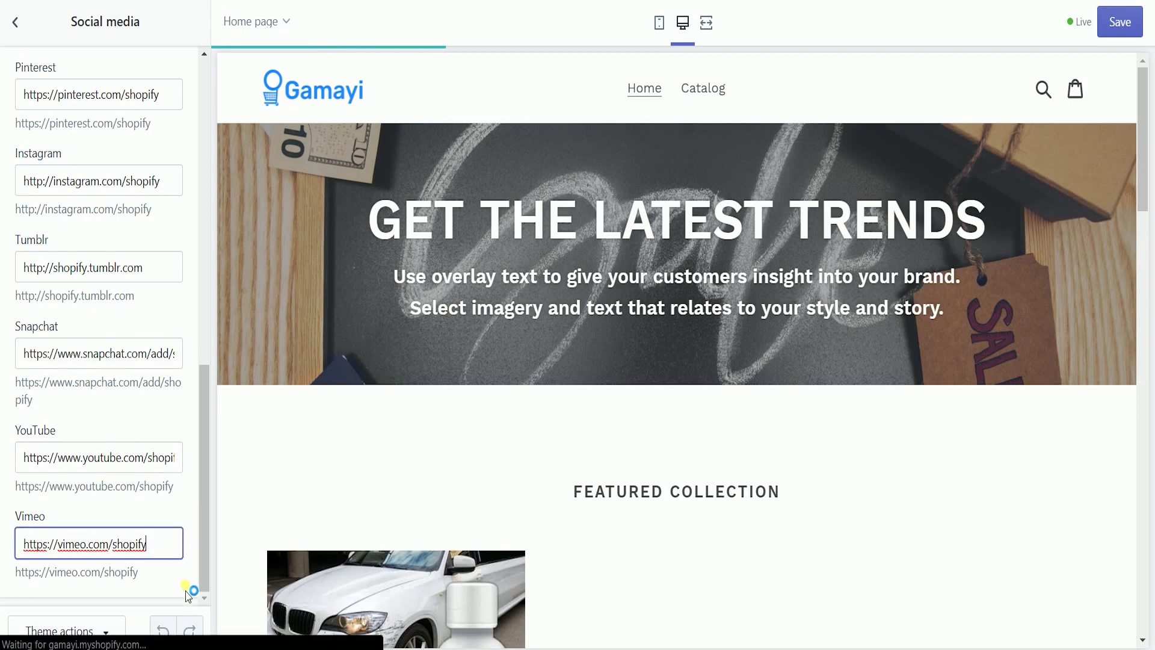
click(189, 594)
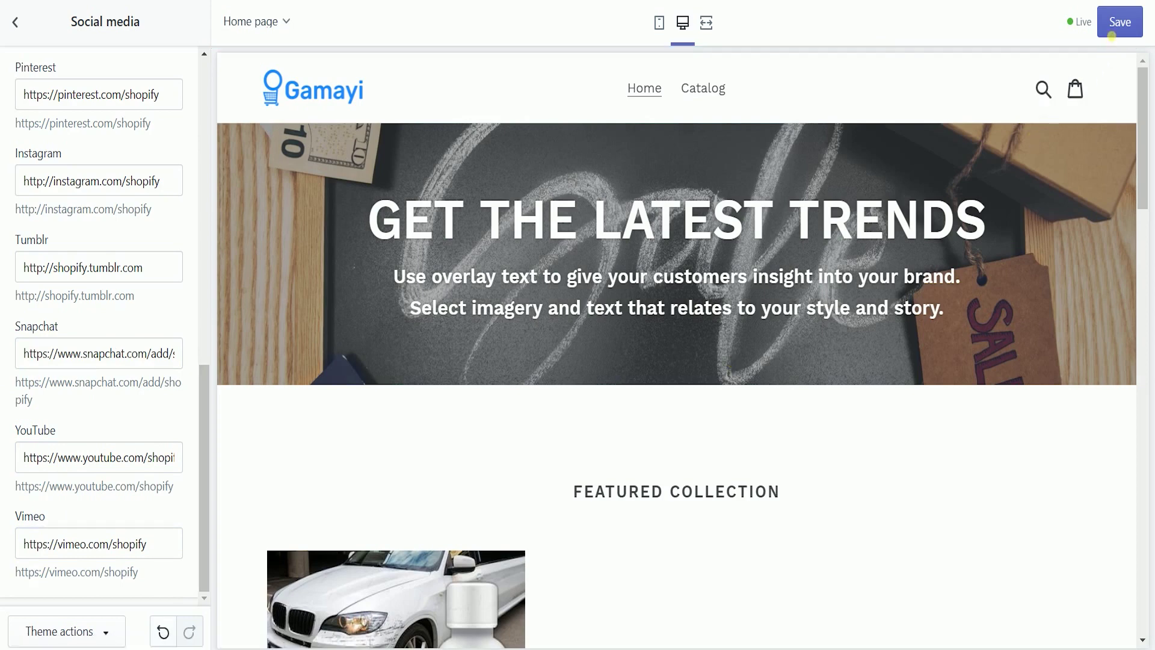
- Save the Debut theme's sharing image and social links
click(1115, 36)
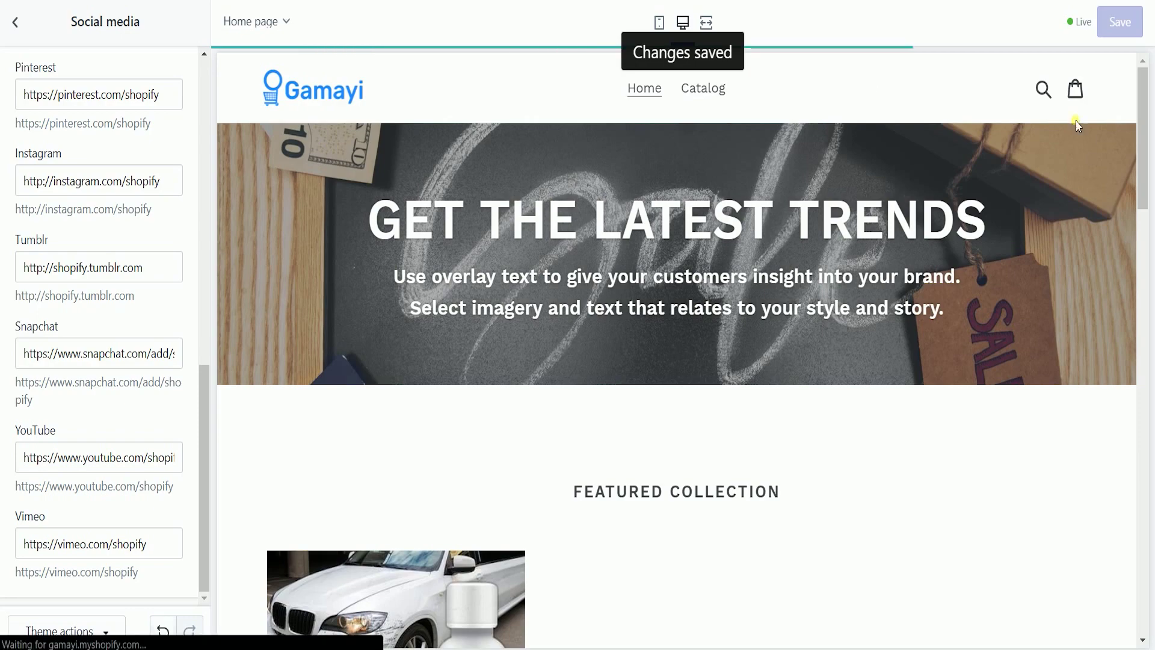
- Scroll the theme preview to the footer showing the eight social icons
drag(1144, 100, 1141, 603)
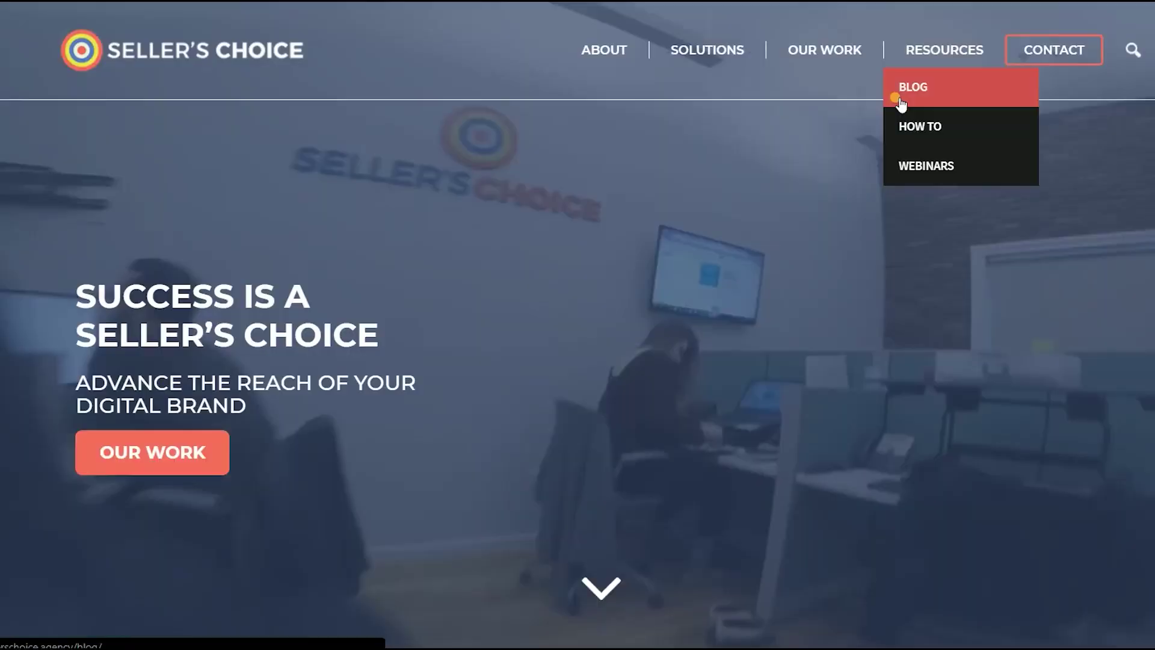
- Browse the Seller's Choice how-to articles page, then the webinars page
click(893, 124)
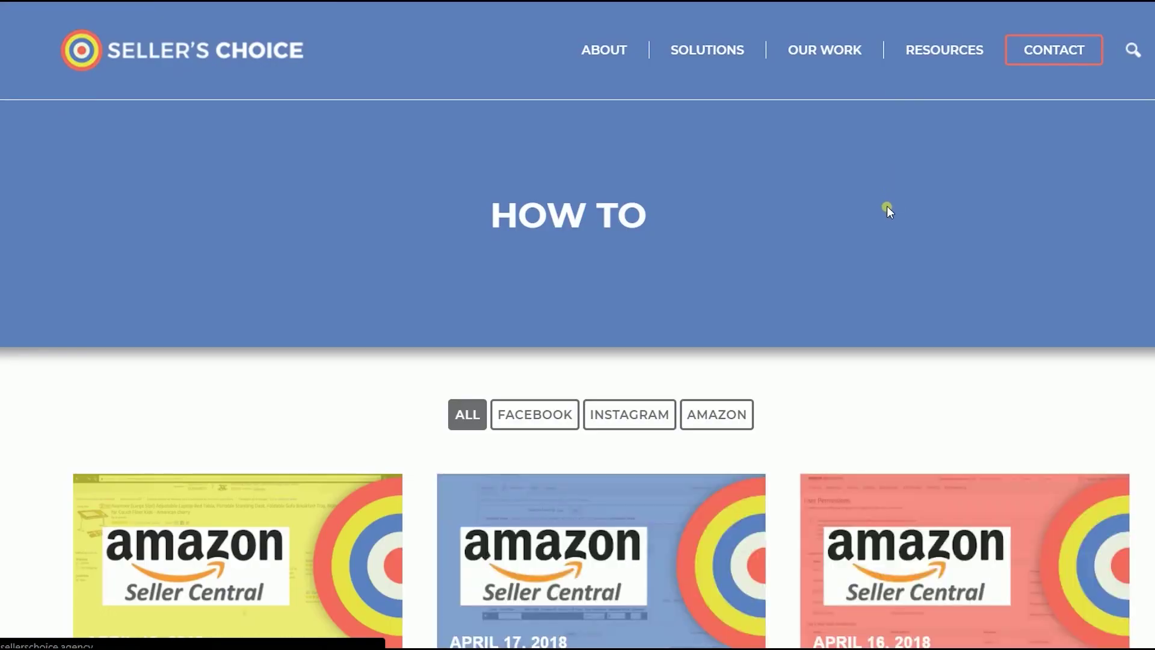
scroll(878, 229, down, 6)
scroll(878, 228, up, 6)
mouse_move(979, 48)
click(941, 169)
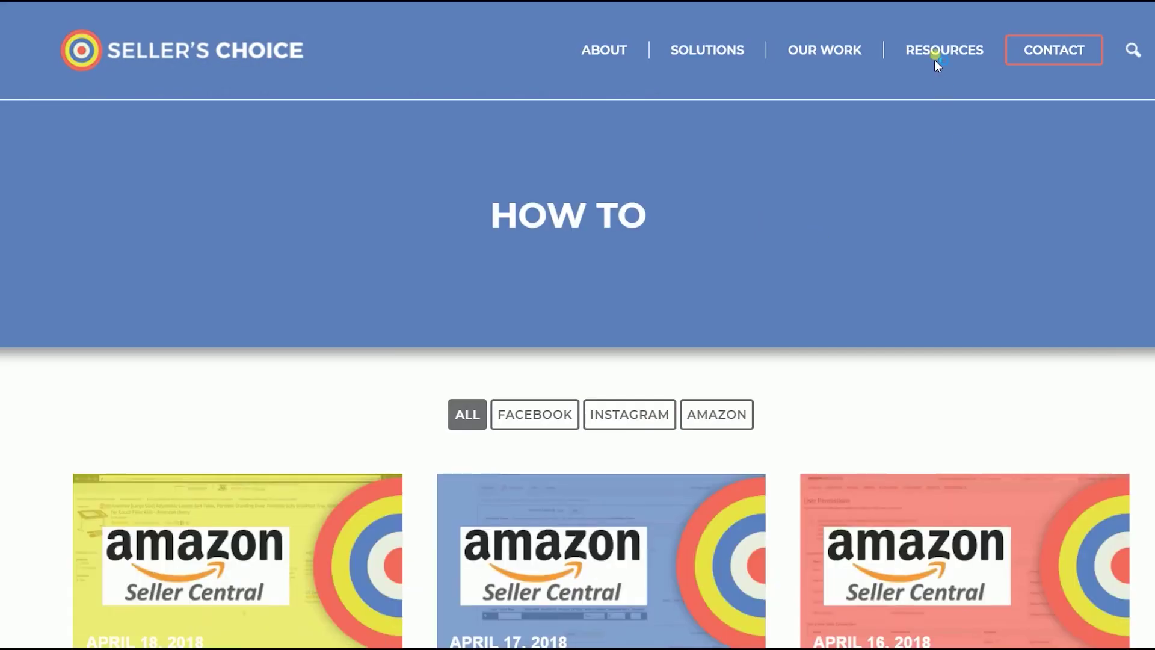
- Go to the Blog page under Resources and look over its April 2018 posts
mouse_move(933, 59)
click(914, 88)
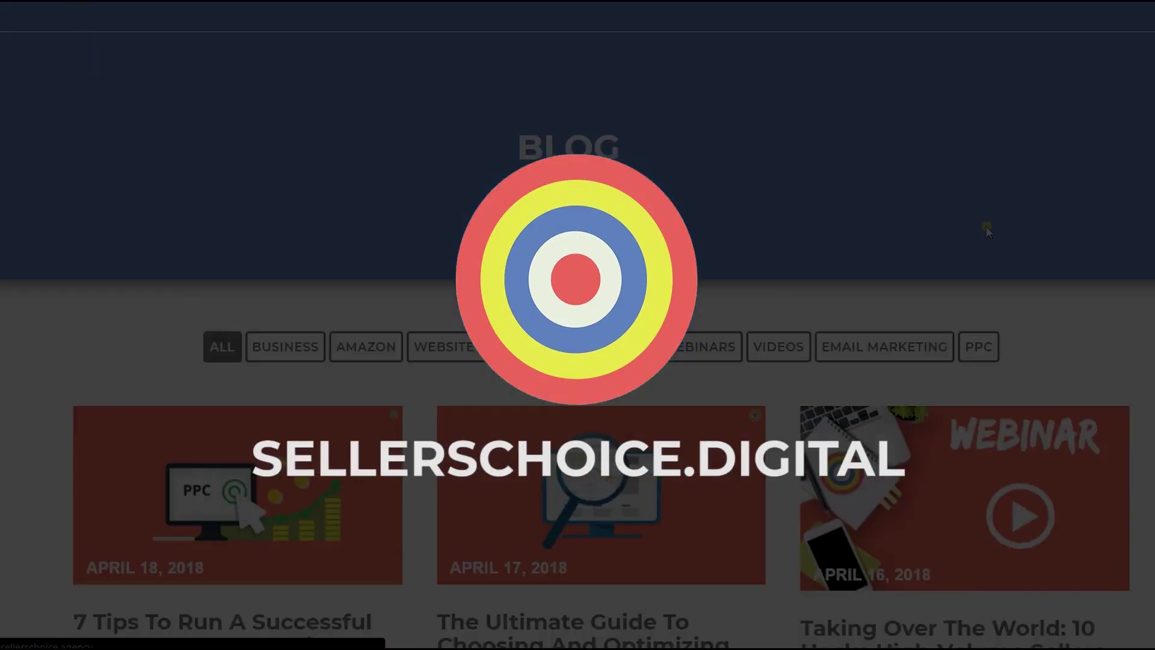
scroll(986, 230, down, 12)
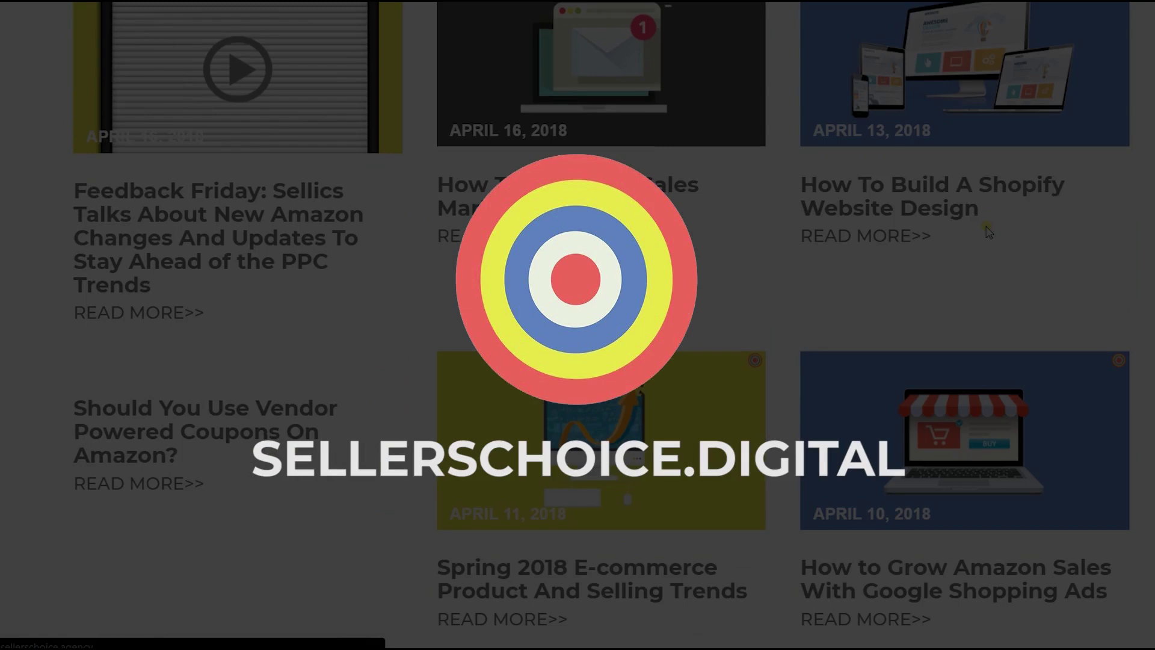
scroll(986, 230, up, 12)
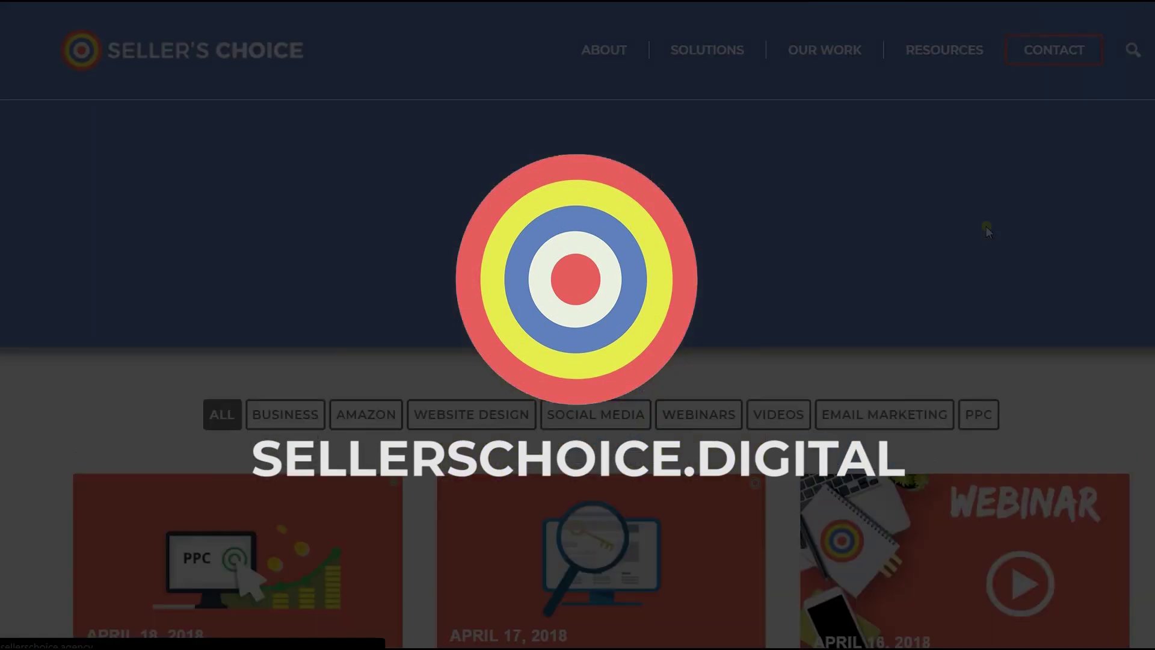